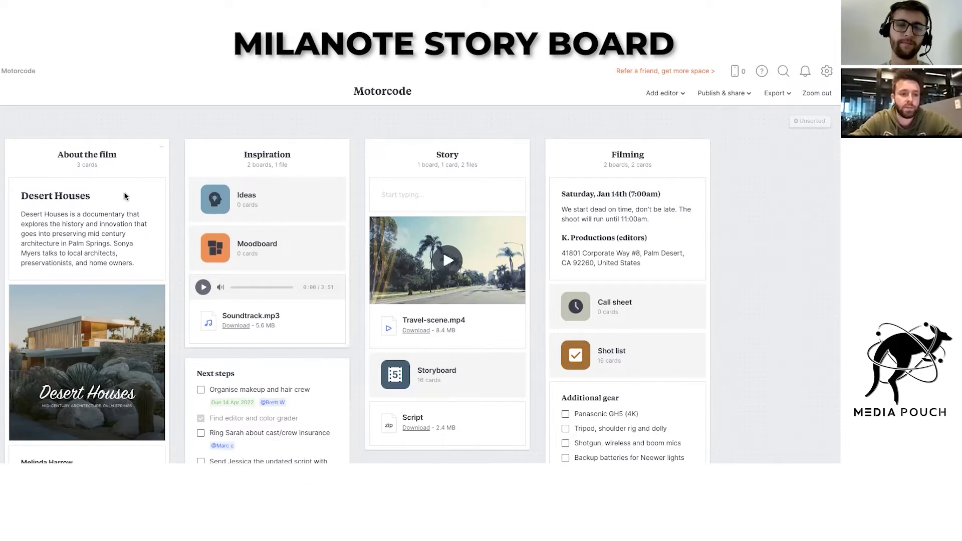
pyautogui.scroll(-1, 124, 195)
pyautogui.scroll(1, 125, 196)
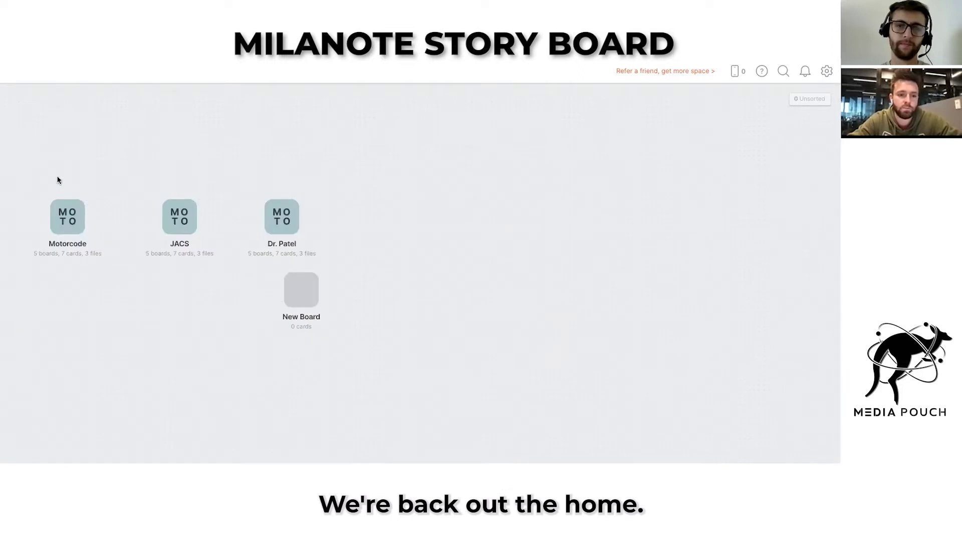
pyautogui.click(68, 229)
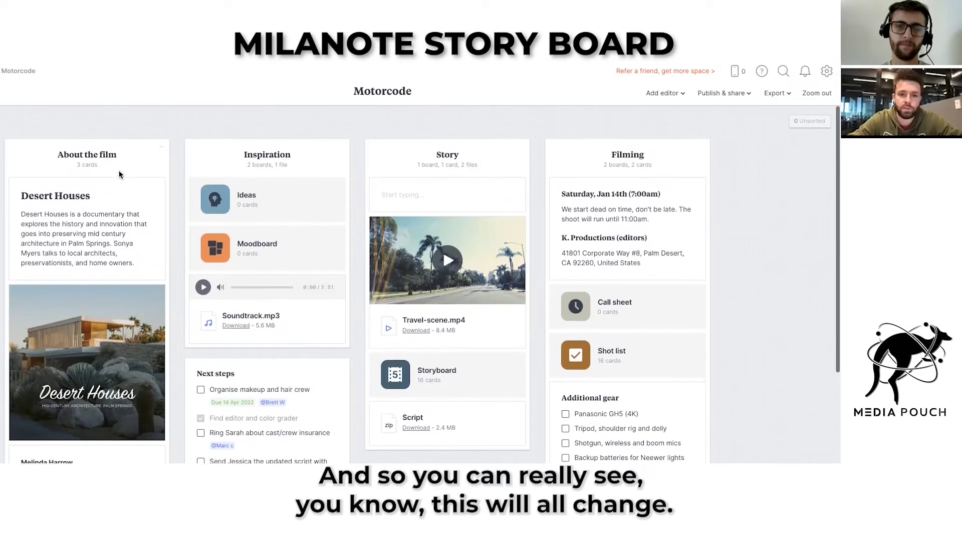
pyautogui.scroll(-1, 103, 204)
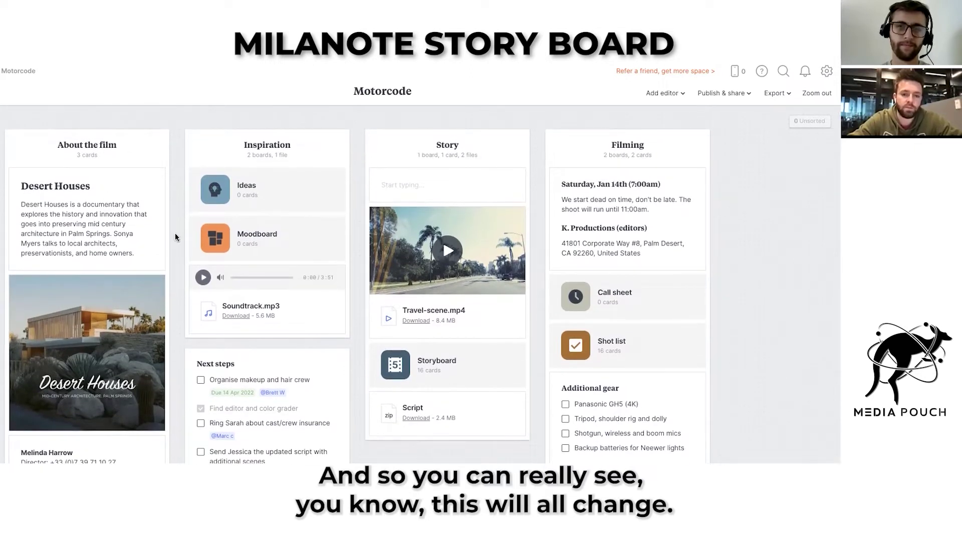
pyautogui.click(101, 145)
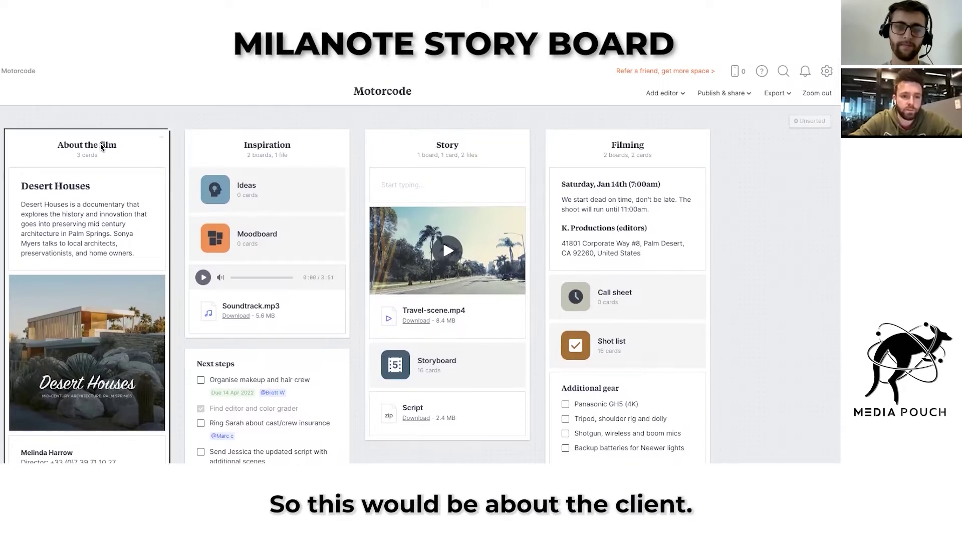
pyautogui.scroll(-1, 89, 167)
pyautogui.click(30, 172)
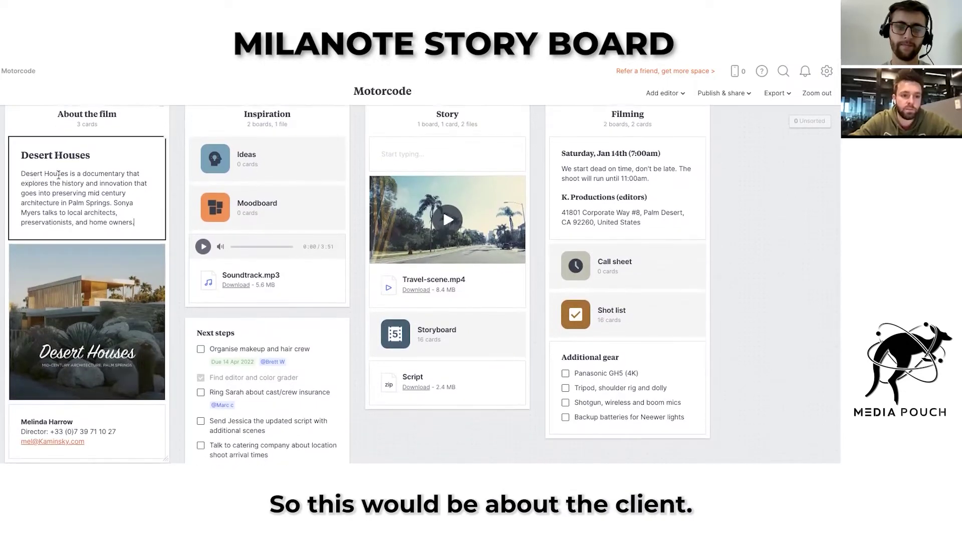
pyautogui.scroll(-3, 42, 355)
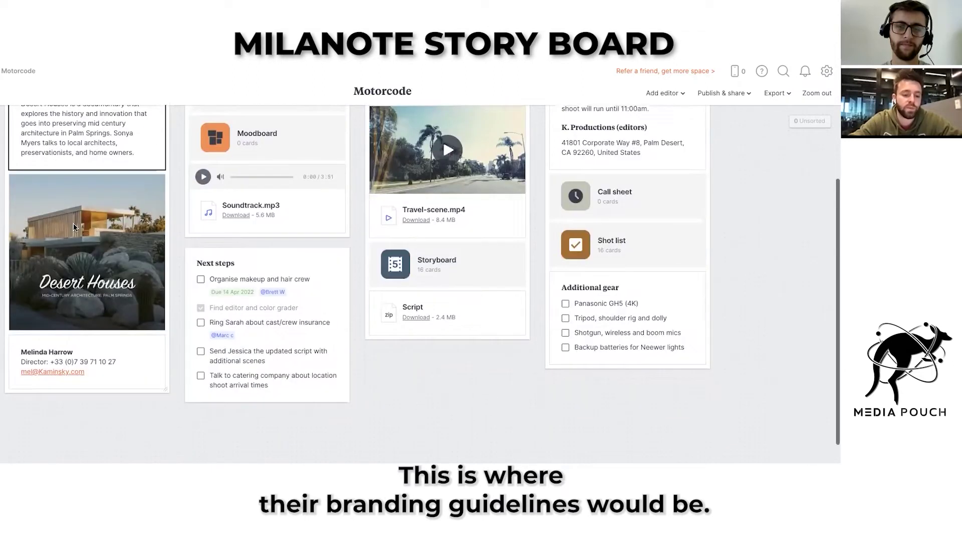
pyautogui.click(58, 361)
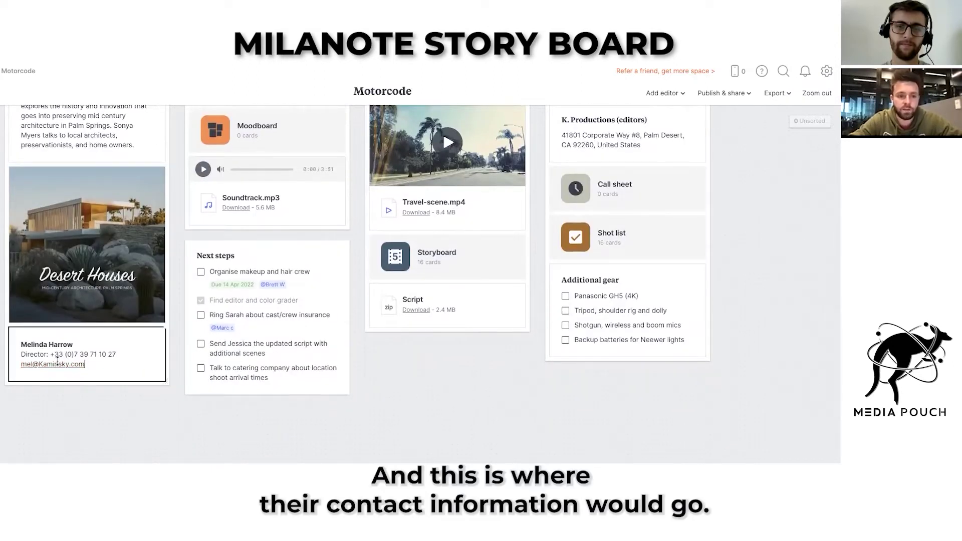
pyautogui.scroll(4, 58, 361)
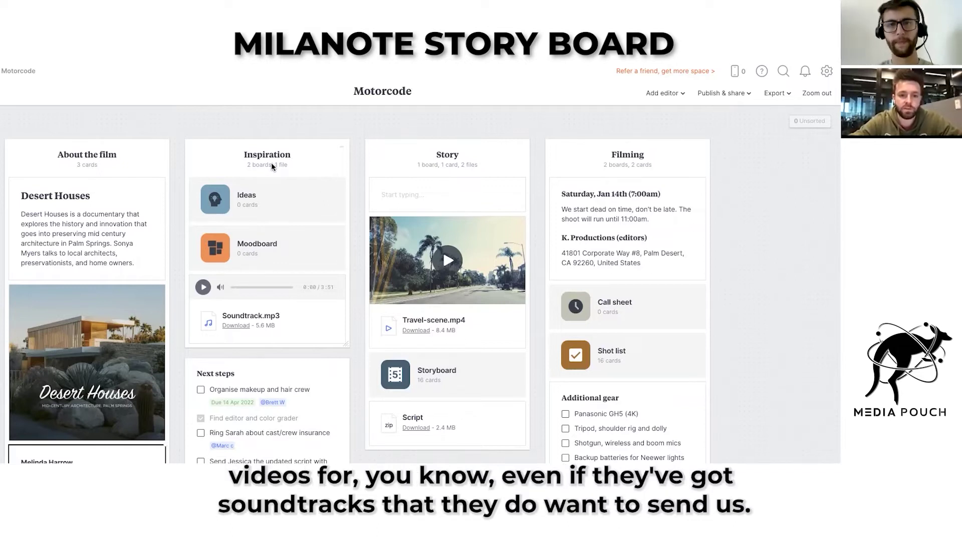
# Check off the makeup-and-hair crew and cast/crew insurance tasks in the Next steps checklist, leaving three of five done.
pyautogui.click(282, 326)
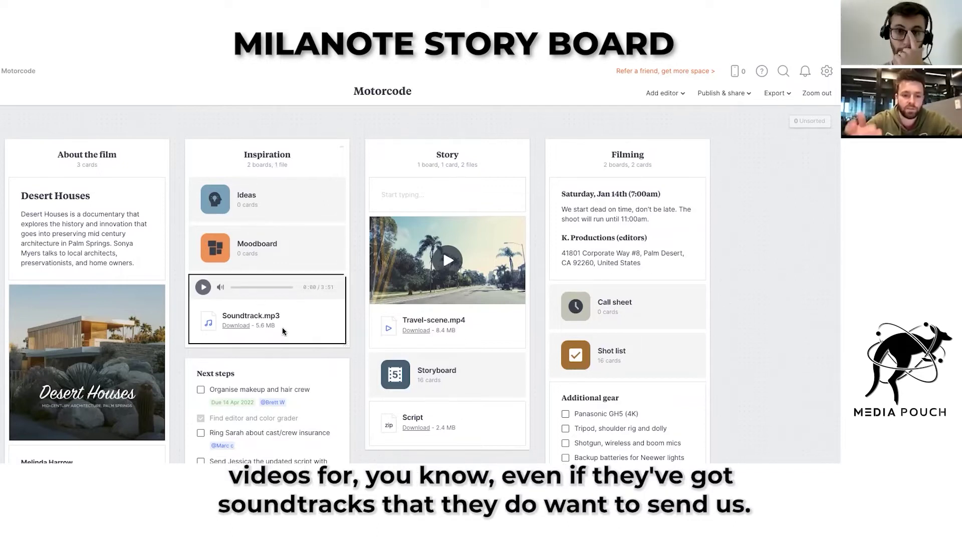
pyautogui.click(282, 191)
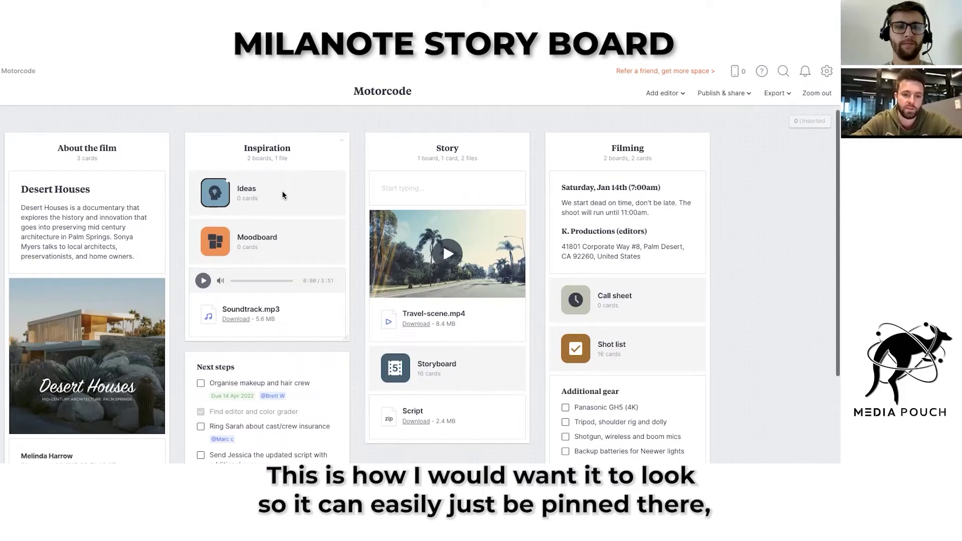
pyautogui.scroll(-3, 277, 230)
pyautogui.click(275, 258)
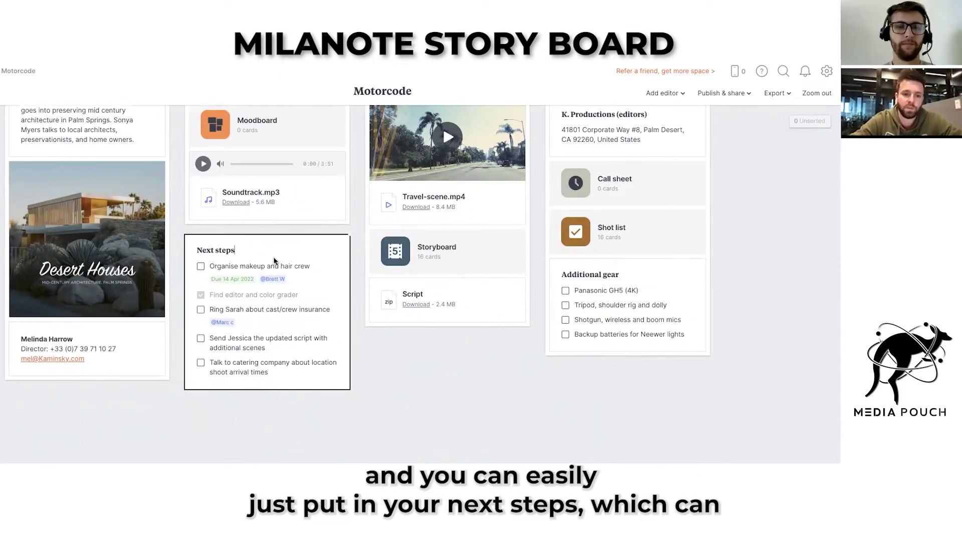
pyautogui.scroll(1, 274, 258)
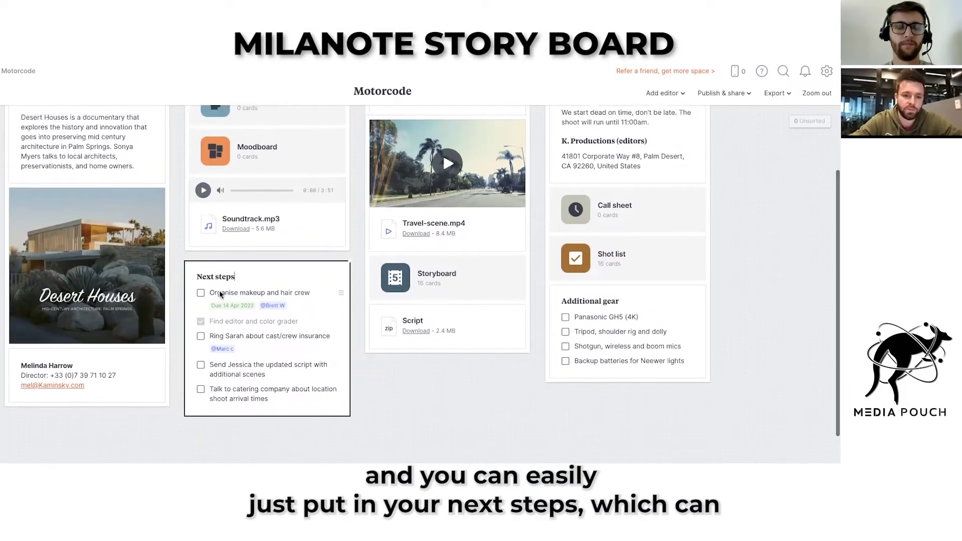
pyautogui.click(200, 293)
pyautogui.click(200, 336)
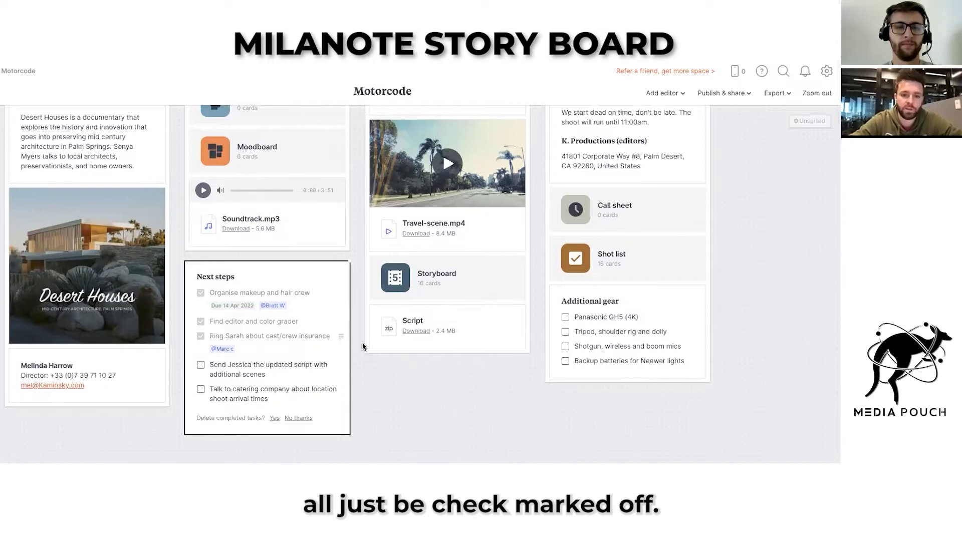
pyautogui.scroll(3, 365, 344)
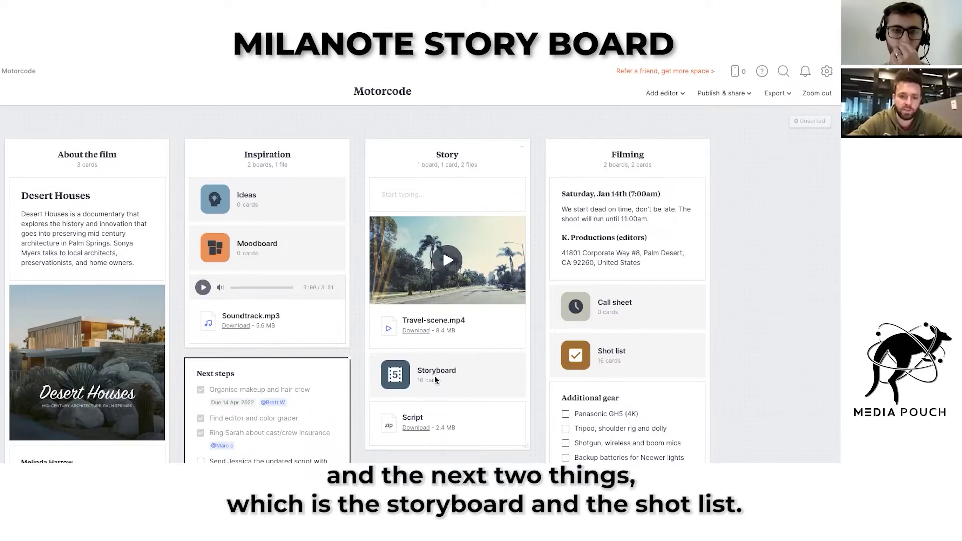
pyautogui.click(533, 362)
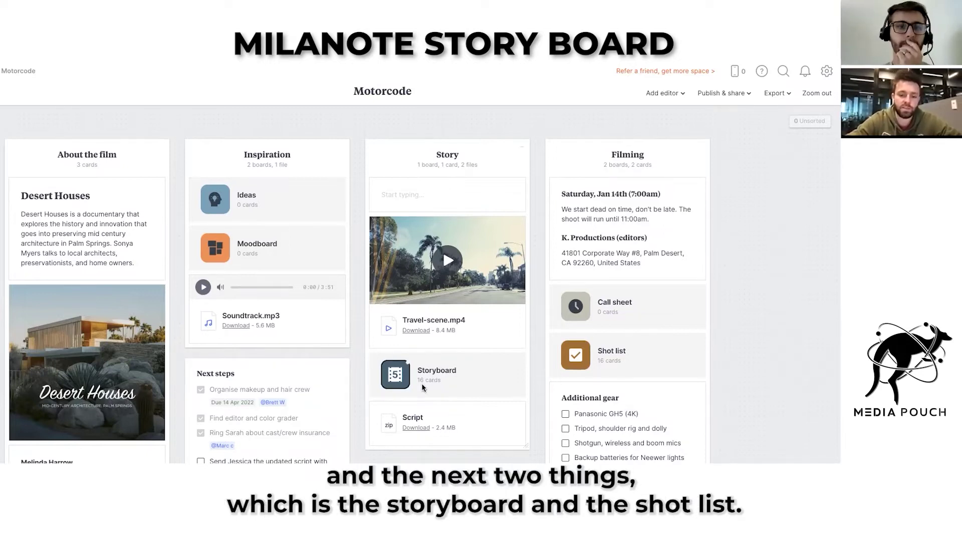
pyautogui.doubleClick(444, 371)
pyautogui.click(404, 374)
pyautogui.click(404, 374)
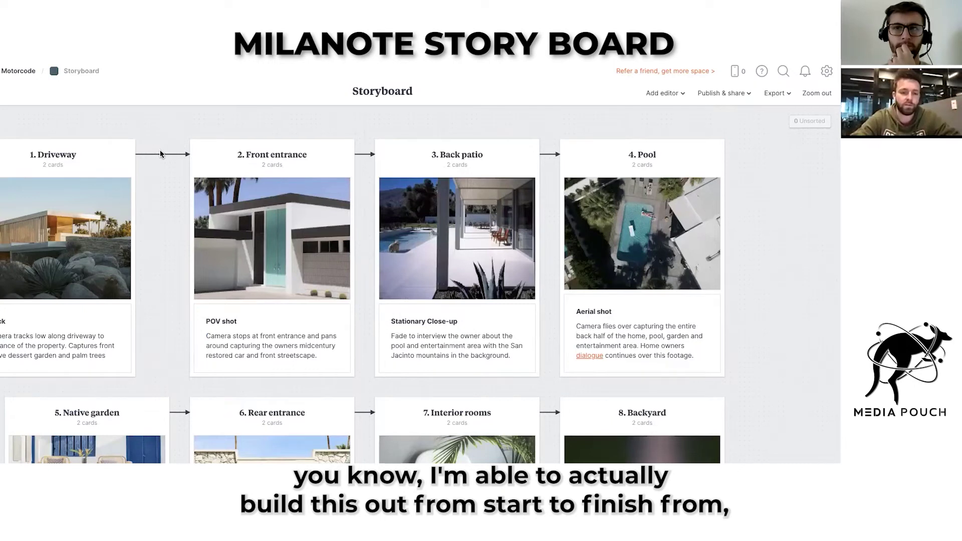
pyautogui.scroll(-1, 161, 154)
pyautogui.scroll(-6, 67, 173)
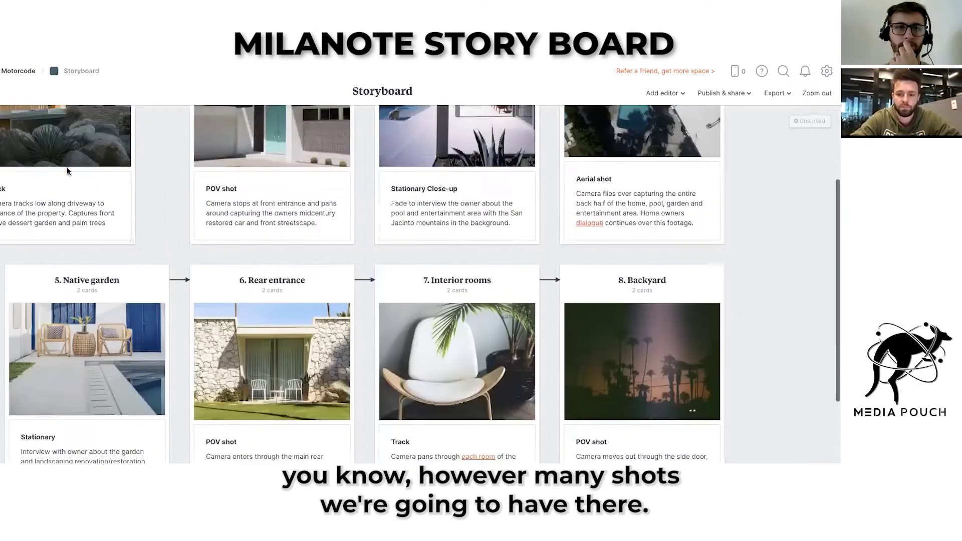
pyautogui.scroll(6, 68, 173)
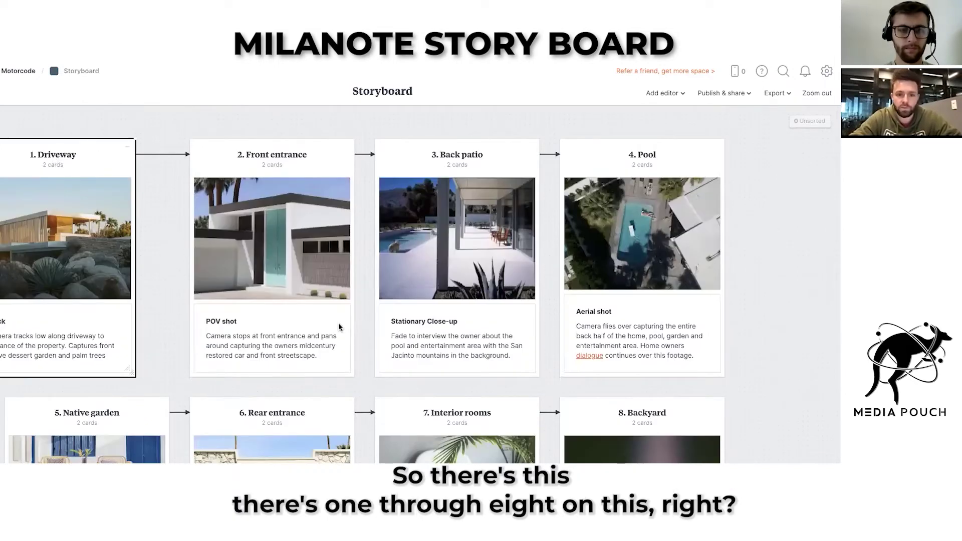
pyautogui.scroll(-1, 542, 406)
pyautogui.scroll(1, 416, 383)
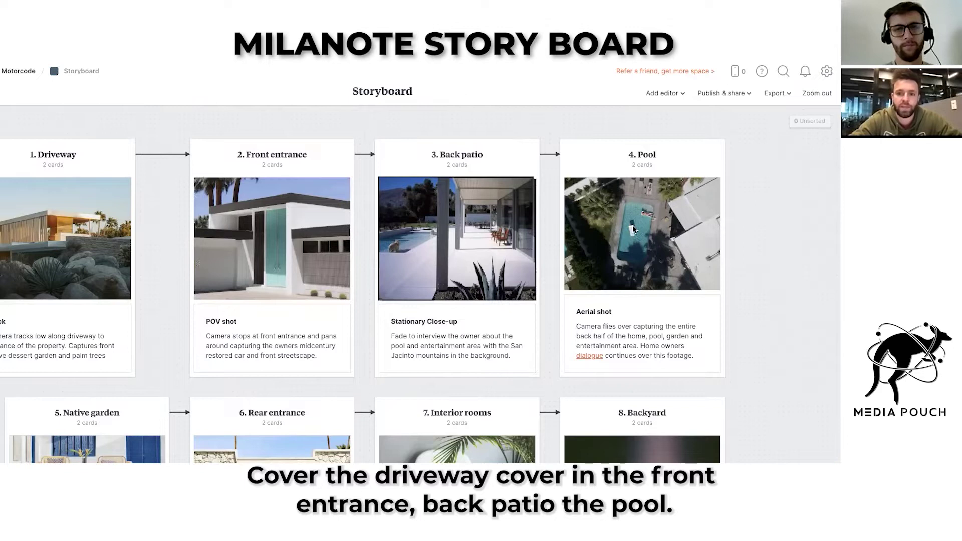
pyautogui.scroll(-3, 212, 423)
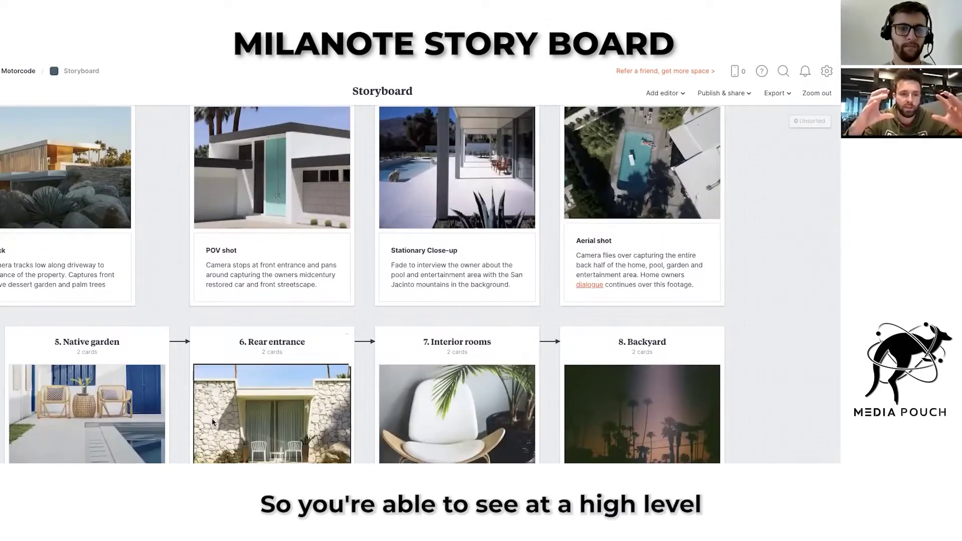
pyautogui.scroll(3, 67, 232)
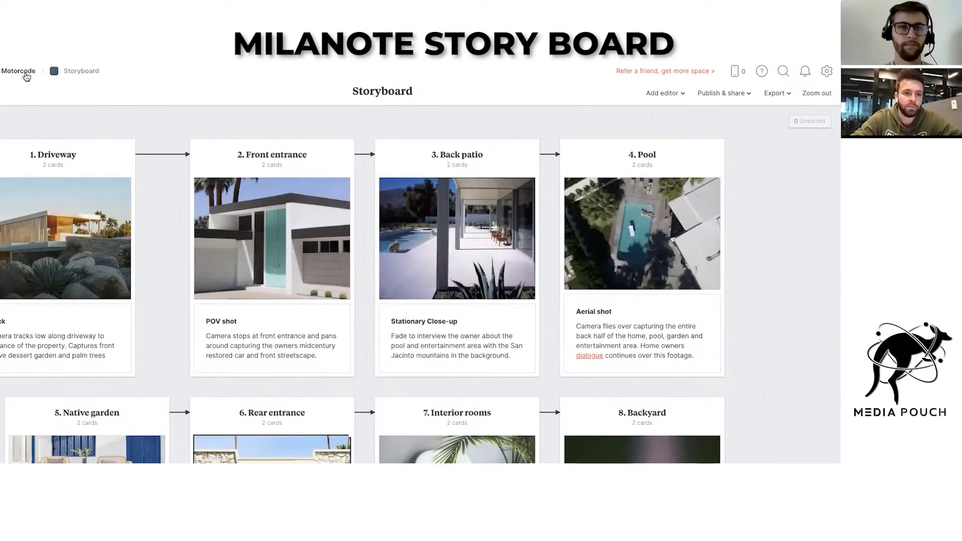
pyautogui.click(25, 73)
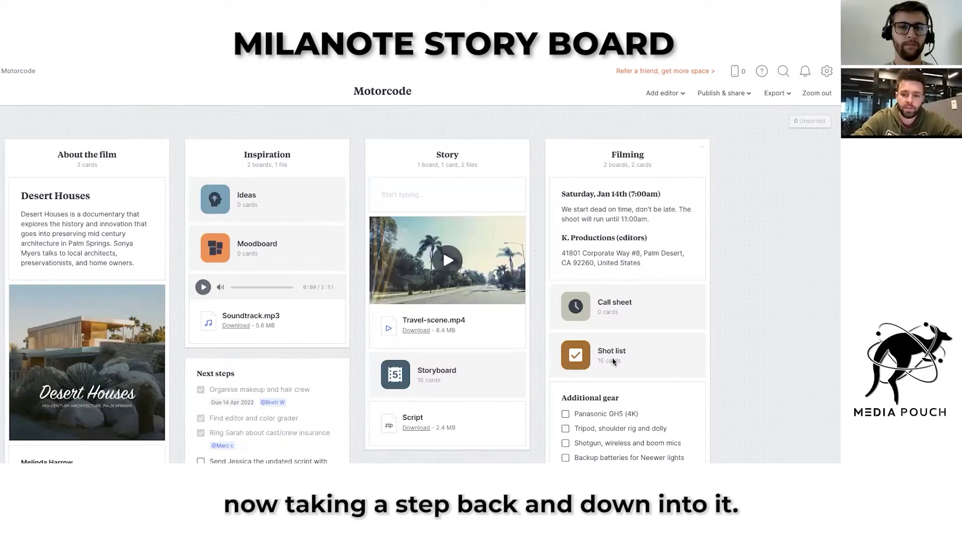
pyautogui.click(583, 356)
pyautogui.scroll(-2, 209, 230)
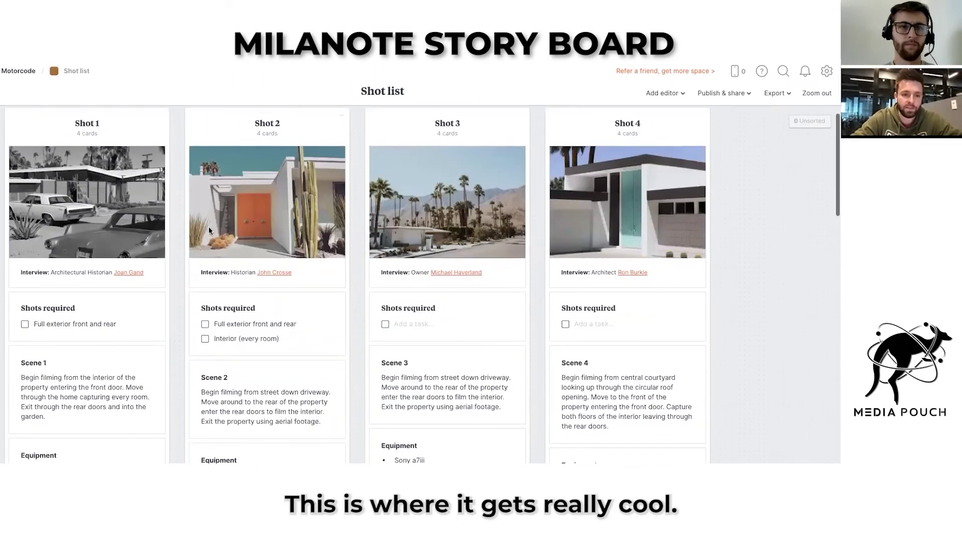
pyautogui.scroll(2, 208, 230)
pyautogui.click(110, 213)
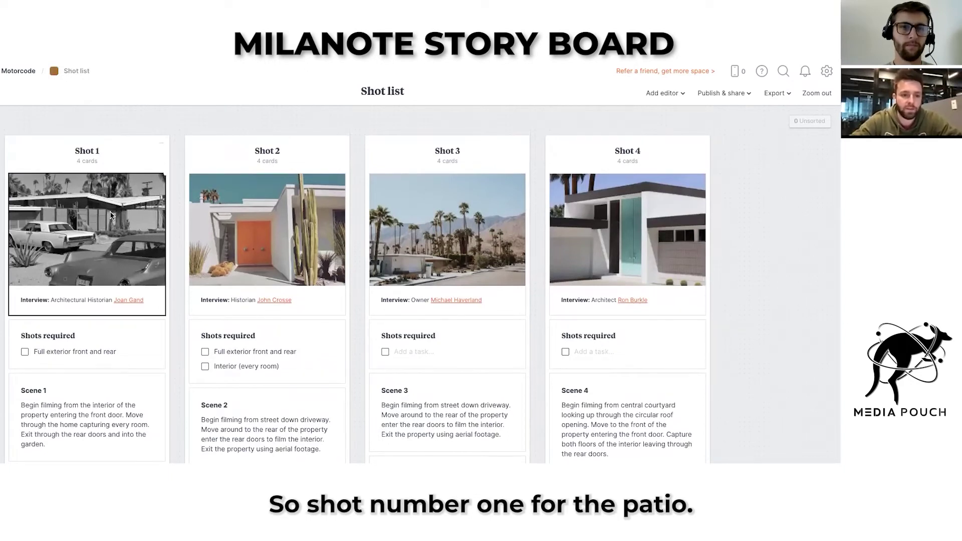
pyautogui.scroll(-1, 110, 212)
pyautogui.scroll(-2, 71, 184)
pyautogui.scroll(-5, 70, 184)
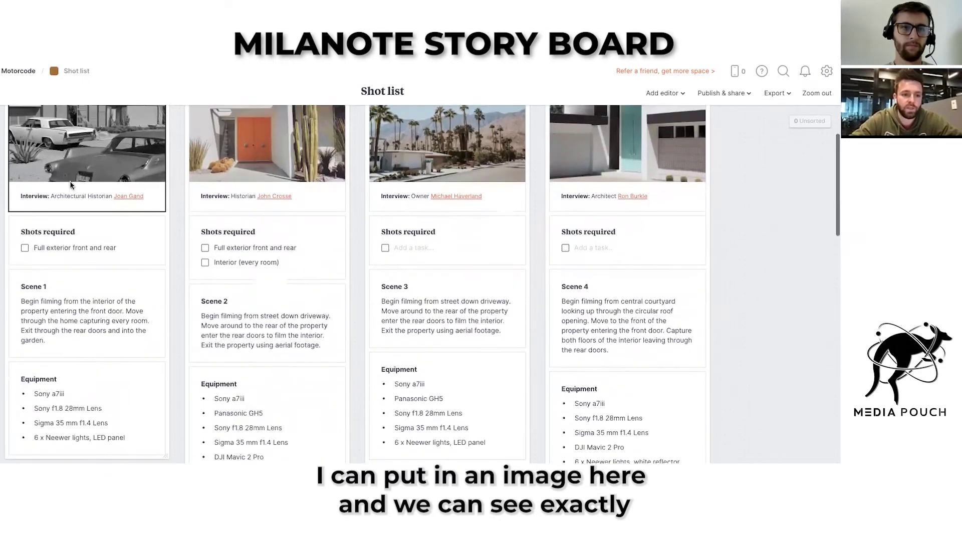
pyautogui.scroll(4, 71, 185)
pyautogui.scroll(-4, 70, 184)
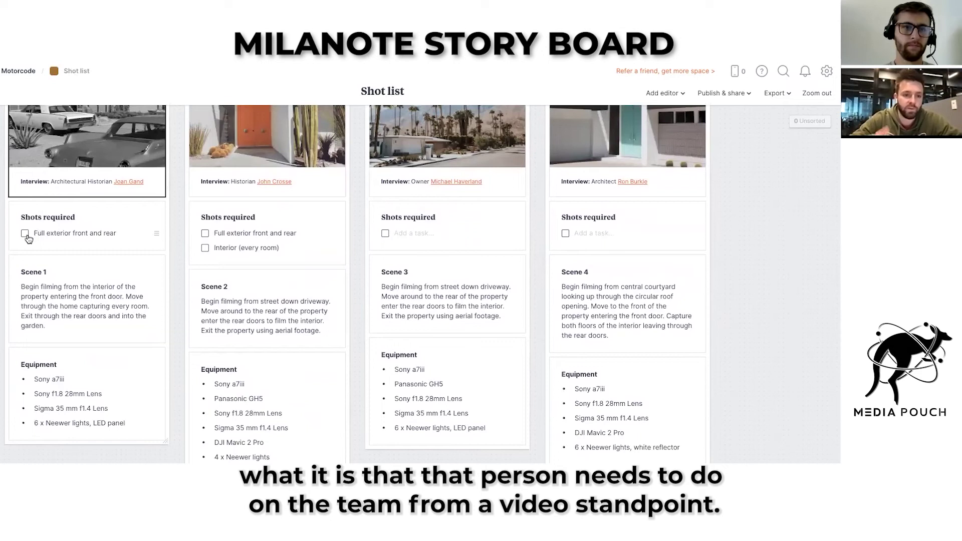
pyautogui.click(25, 234)
pyautogui.click(46, 299)
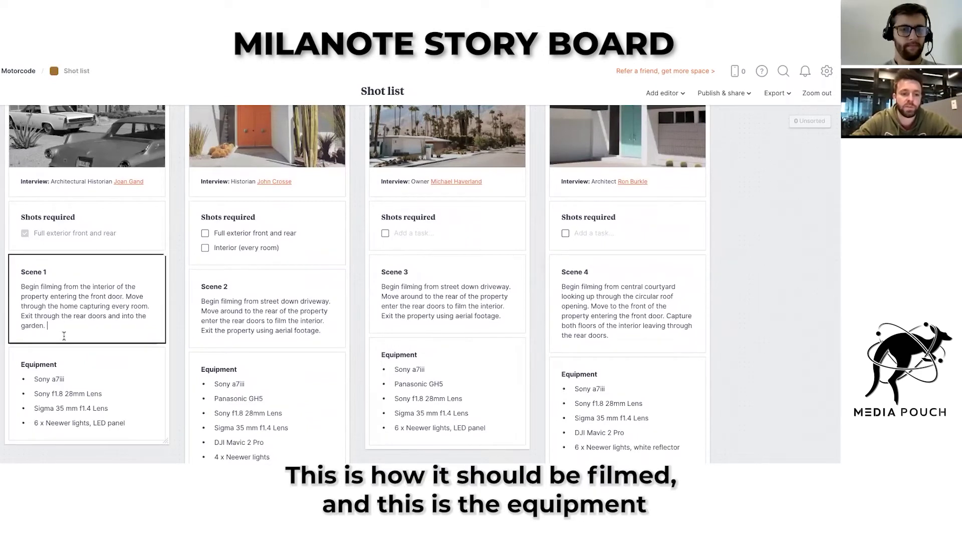
pyautogui.scroll(-1, 63, 336)
pyautogui.click(34, 350)
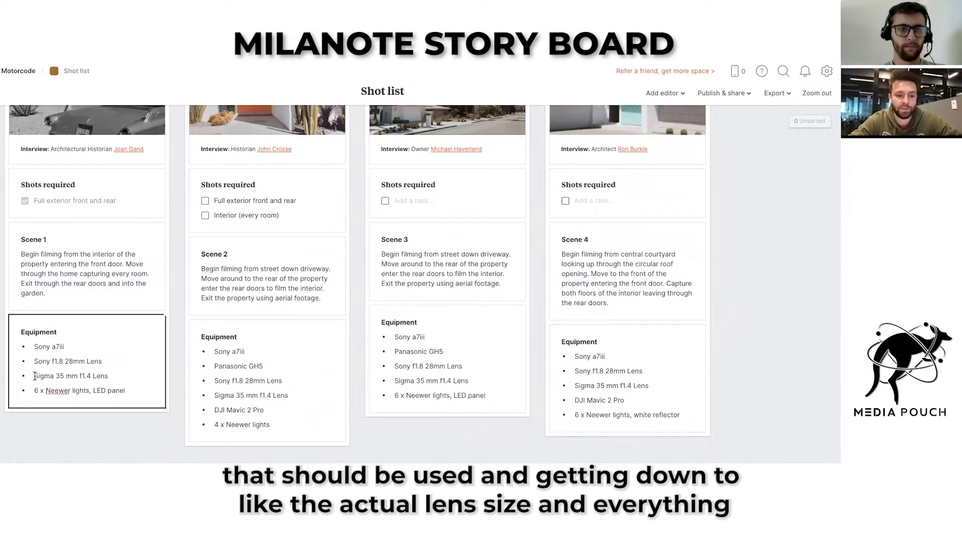
pyautogui.moveTo(34, 376); pyautogui.dragTo(103, 377)
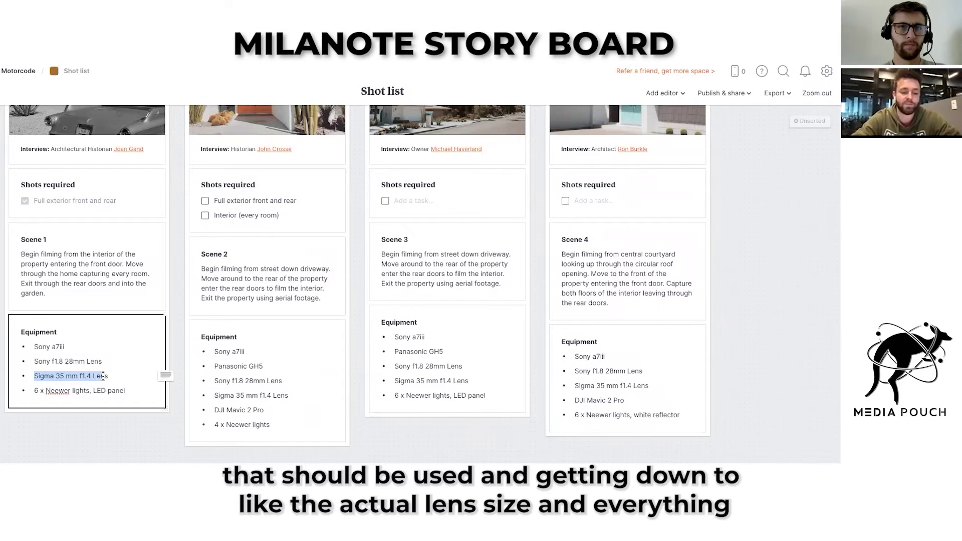
pyautogui.scroll(5, 103, 377)
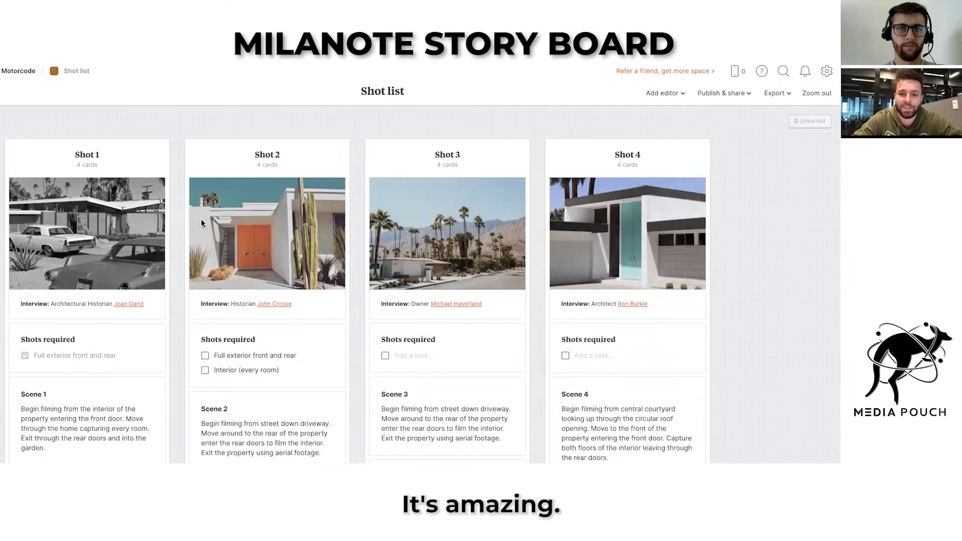
pyautogui.scroll(-2, 199, 263)
pyautogui.scroll(-3, 199, 263)
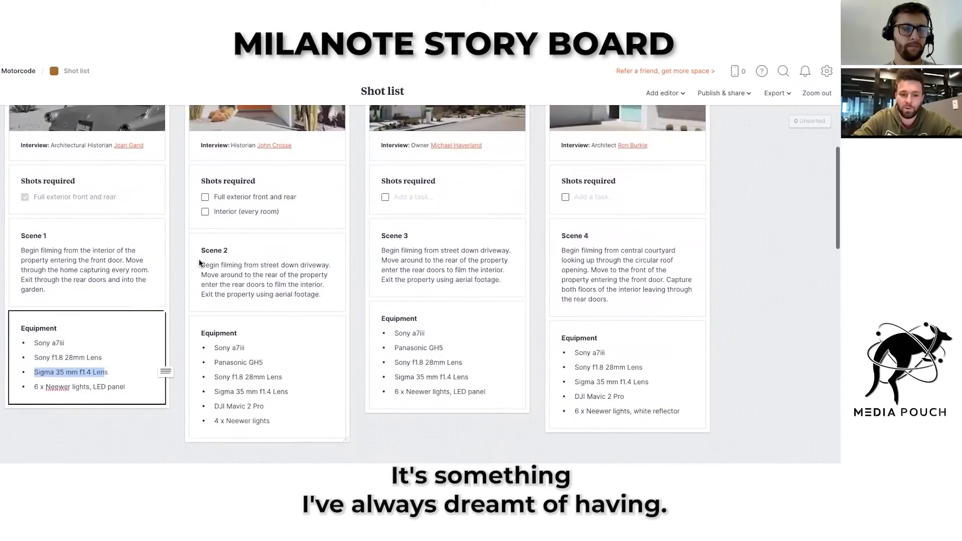
pyautogui.scroll(5, 199, 263)
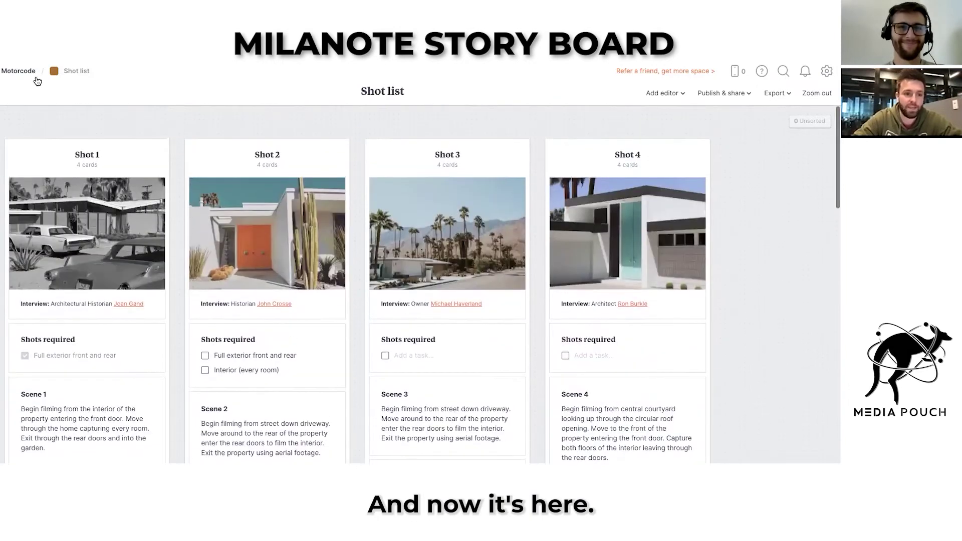
# Go back to the Motorcode board and select the Saturday filming details and Script cards.
pyautogui.click(20, 72)
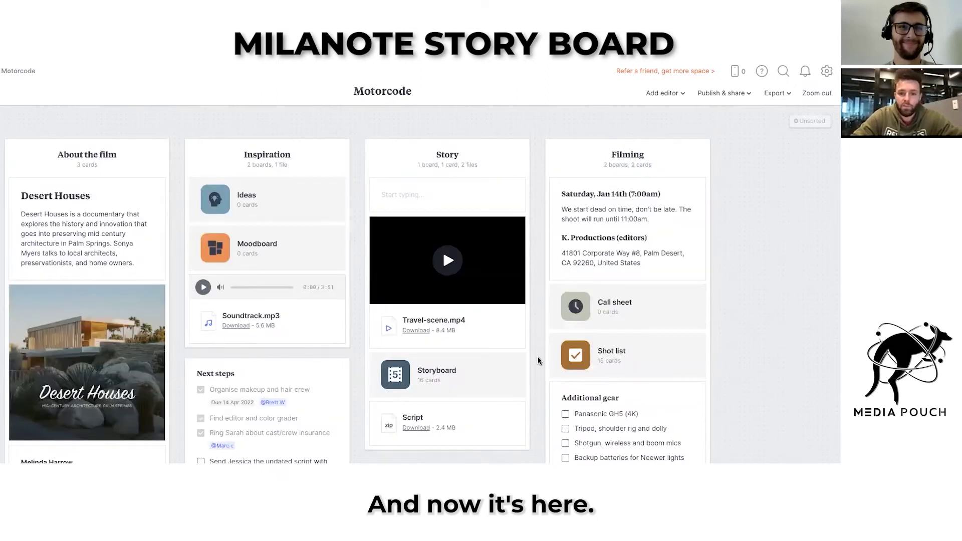
pyautogui.scroll(-1, 602, 179)
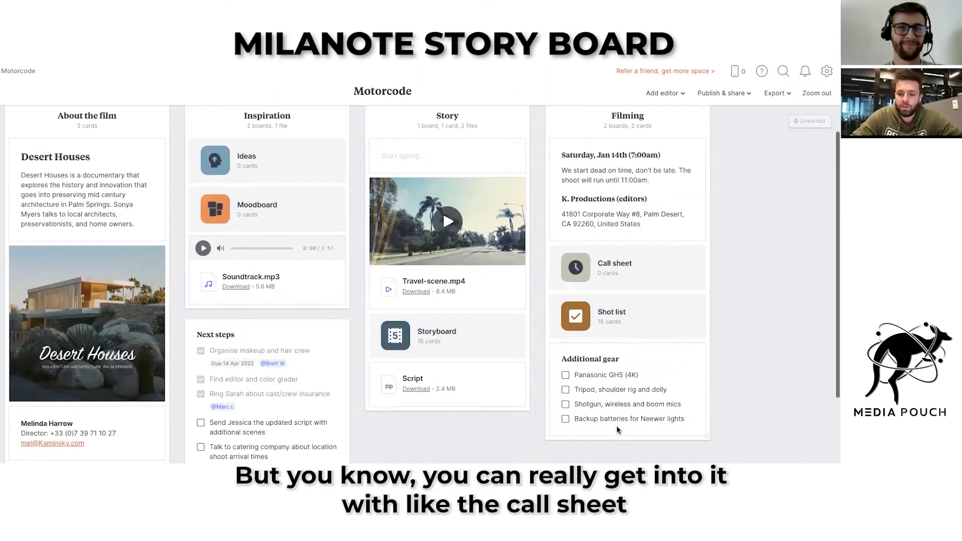
pyautogui.scroll(1, 609, 271)
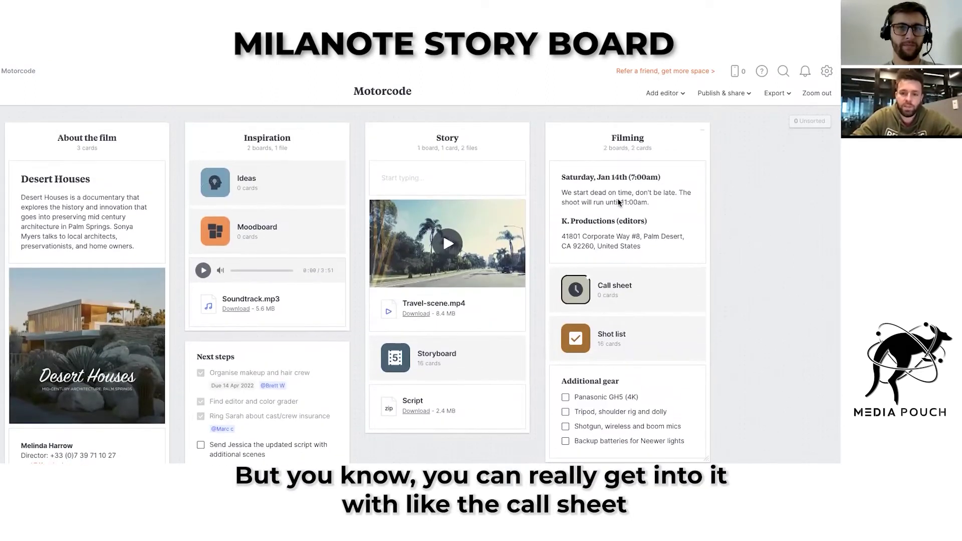
pyautogui.click(618, 197)
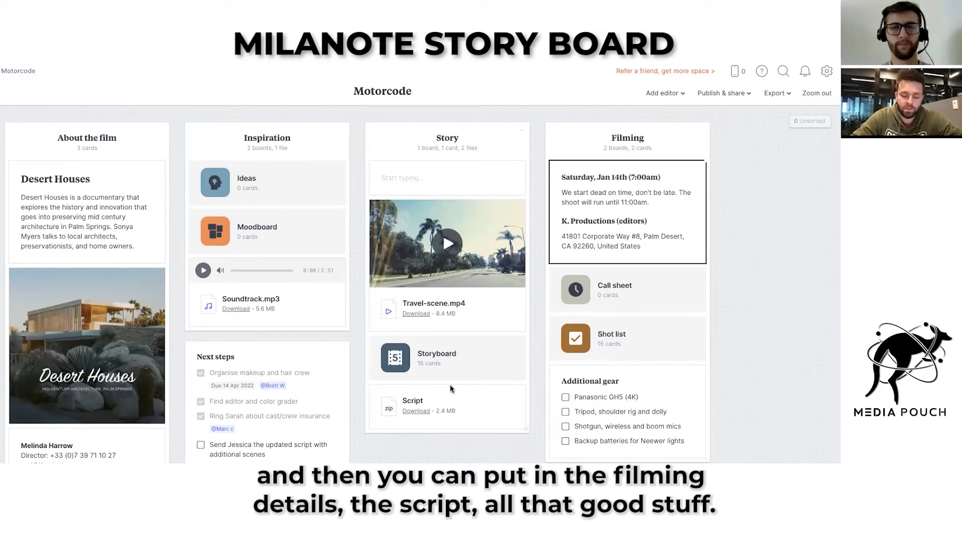
pyautogui.click(457, 400)
pyautogui.scroll(1, 254, 346)
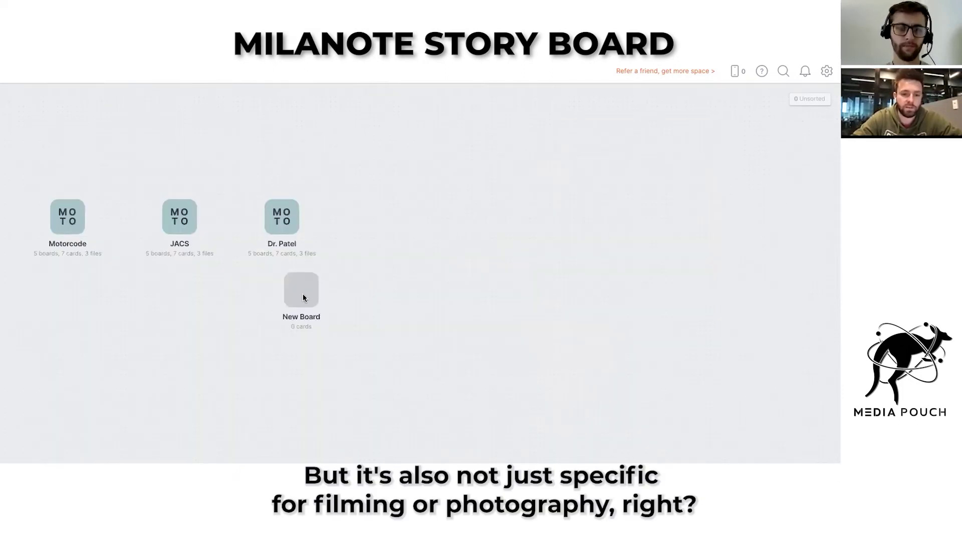
# Open New Board, preview the Project Plan, Weekly Plan and Team Planner templates, then list templates by industry.
pyautogui.click(303, 294)
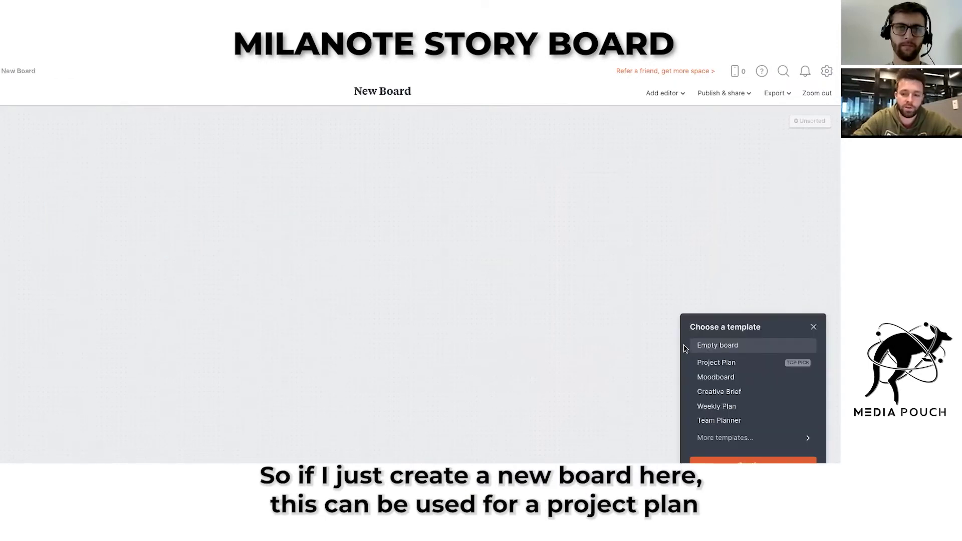
pyautogui.click(730, 365)
pyautogui.scroll(-3, 351, 273)
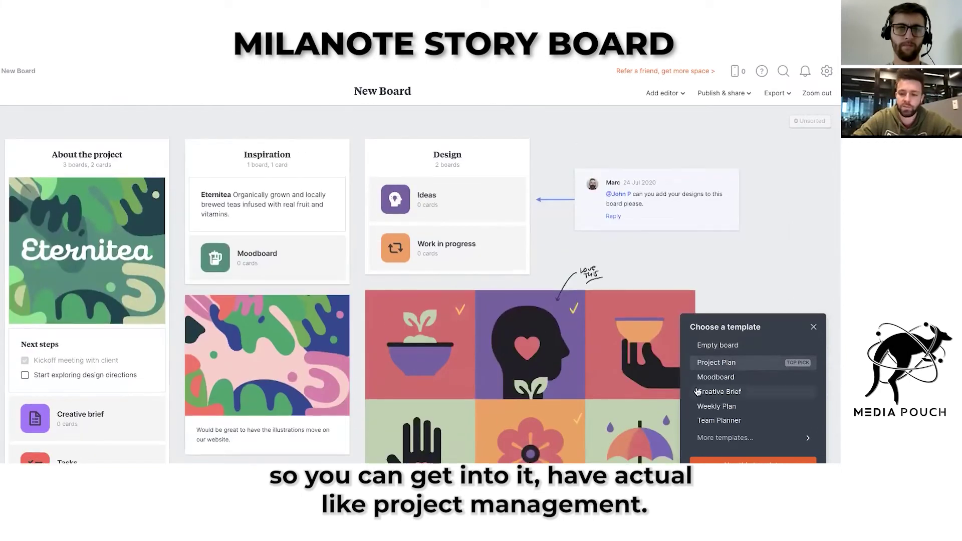
pyautogui.click(718, 405)
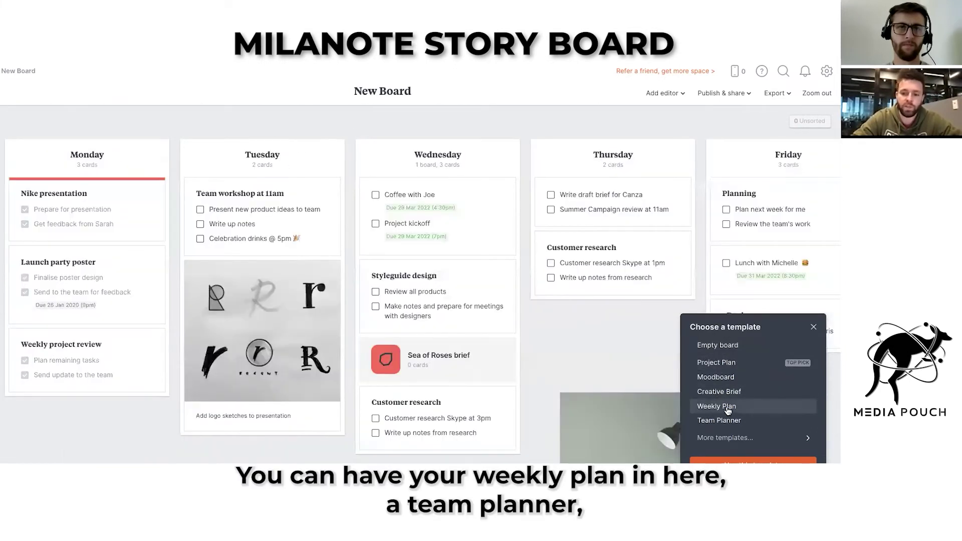
pyautogui.click(720, 421)
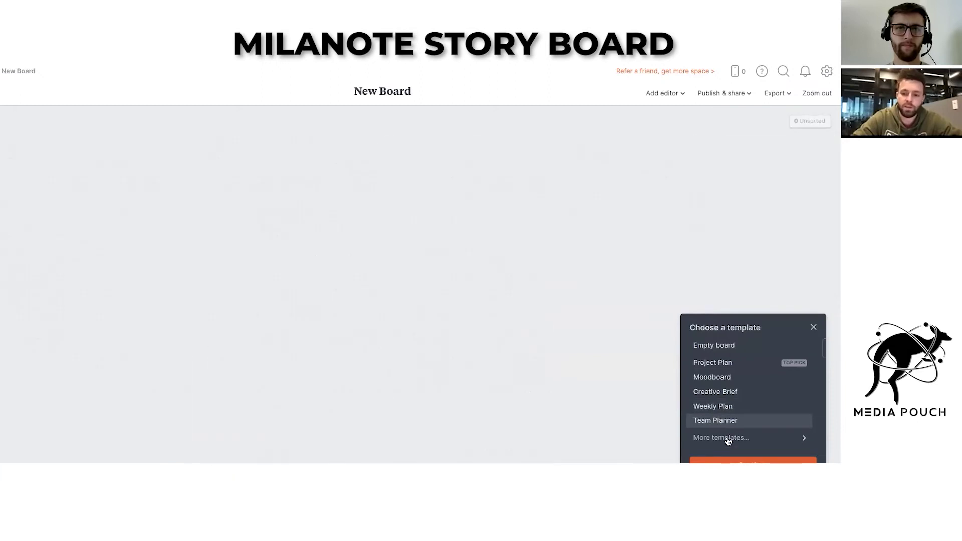
pyautogui.click(727, 438)
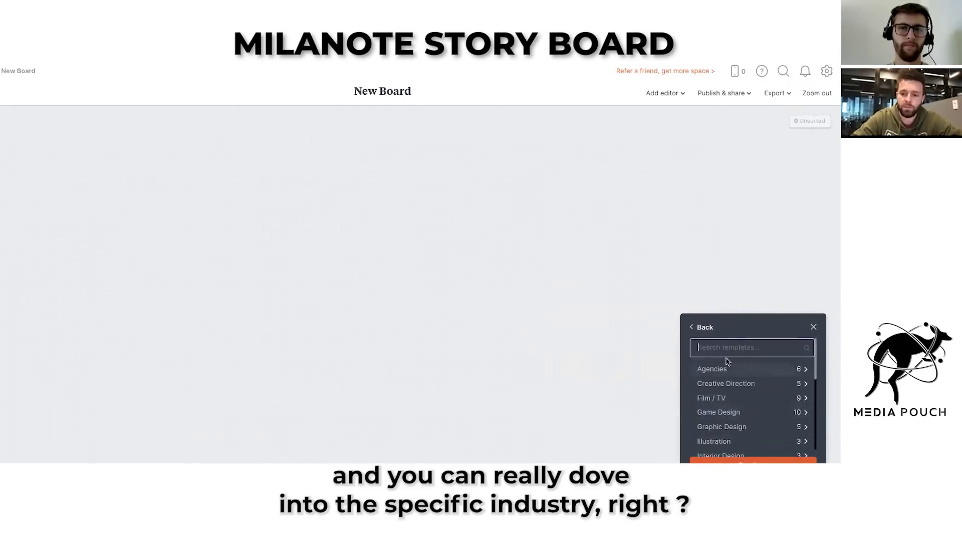
pyautogui.scroll(-5, 714, 376)
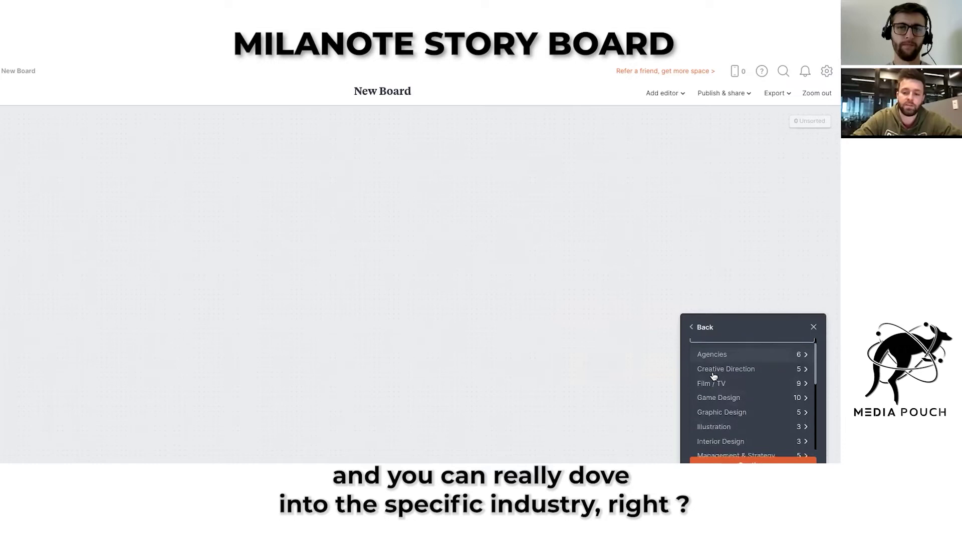
pyautogui.scroll(-3, 714, 376)
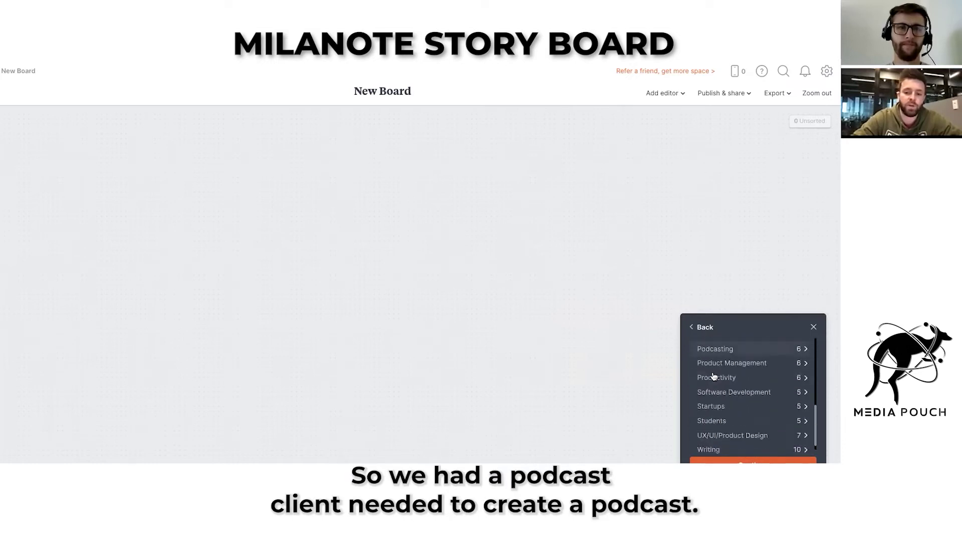
pyautogui.scroll(1, 717, 377)
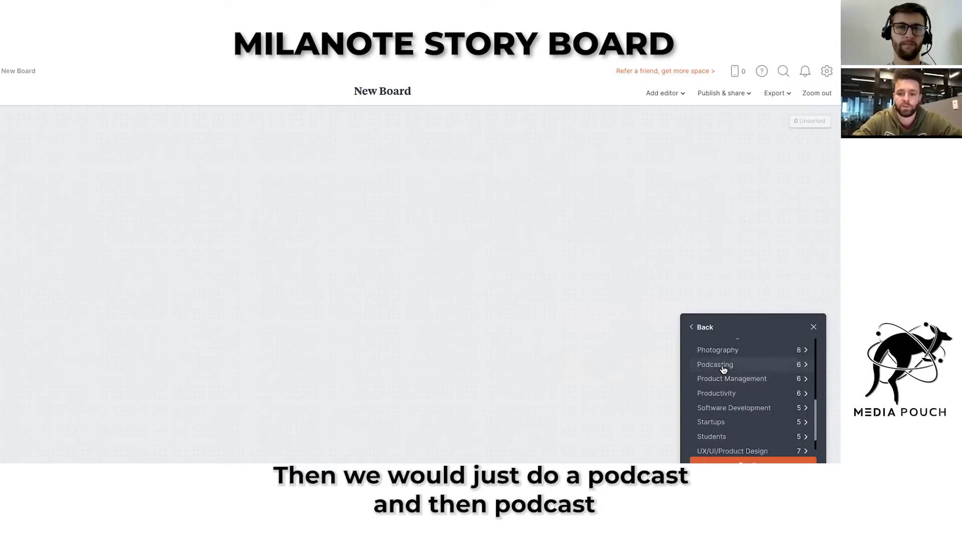
pyautogui.click(723, 370)
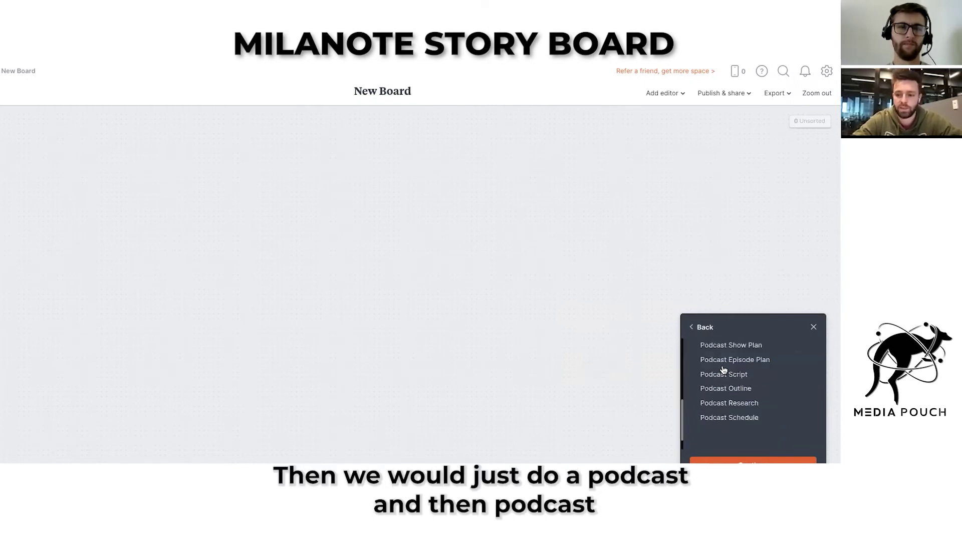
pyautogui.click(750, 350)
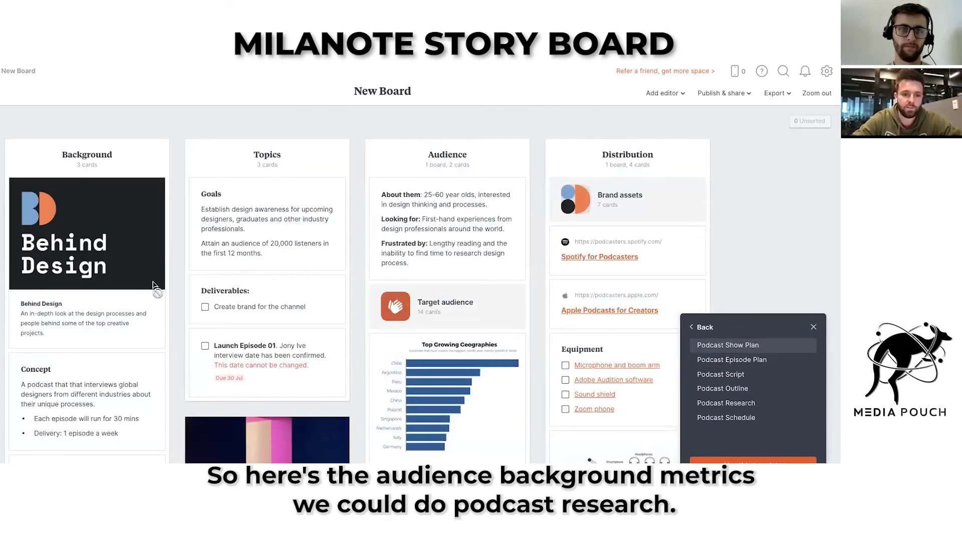
pyautogui.scroll(-1, 474, 407)
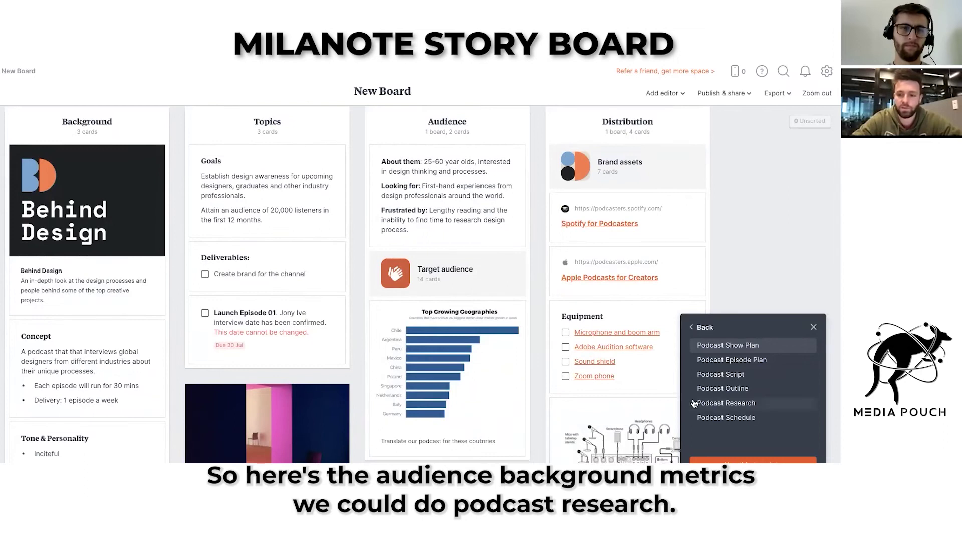
pyautogui.click(719, 404)
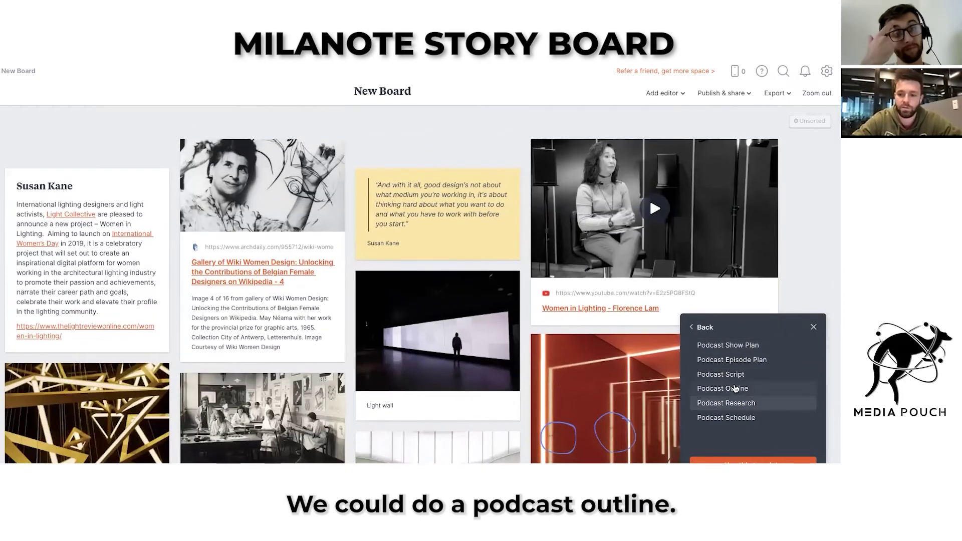
pyautogui.click(727, 388)
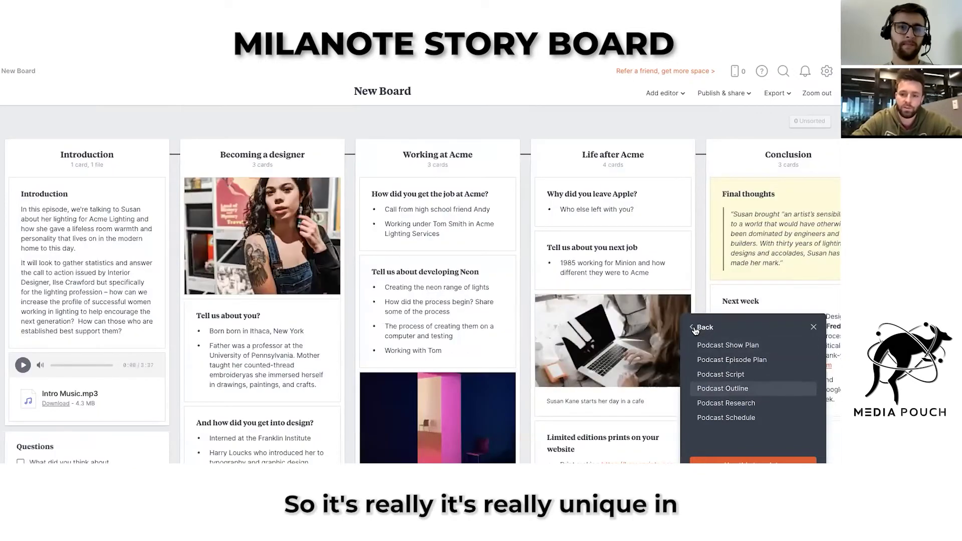
pyautogui.click(695, 328)
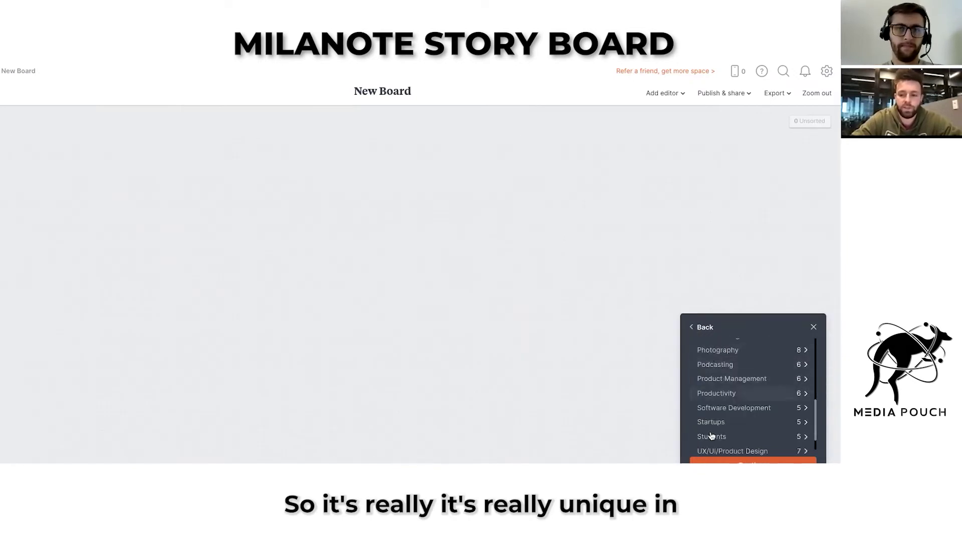
pyautogui.scroll(-1, 711, 436)
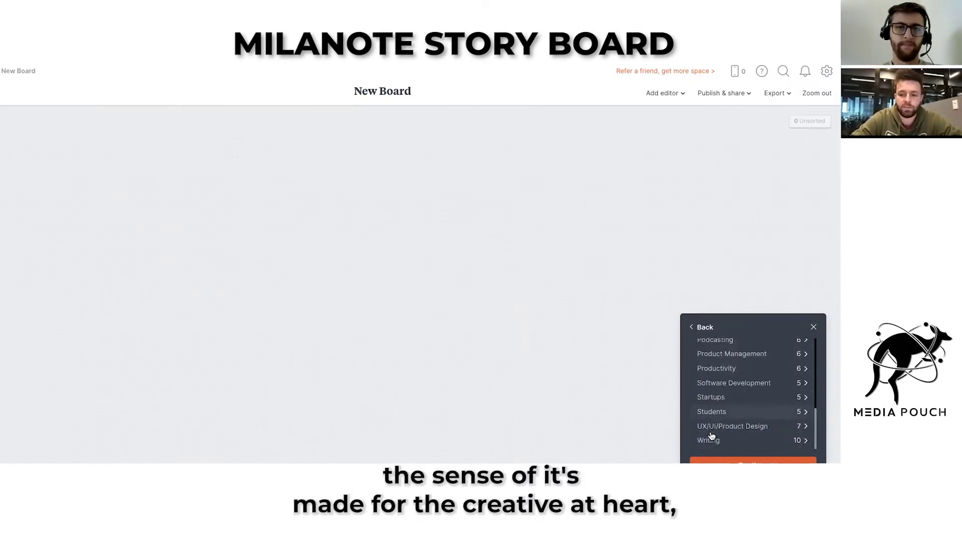
# Go back from the industry categories to the default Choose a template list.
pyautogui.click(693, 329)
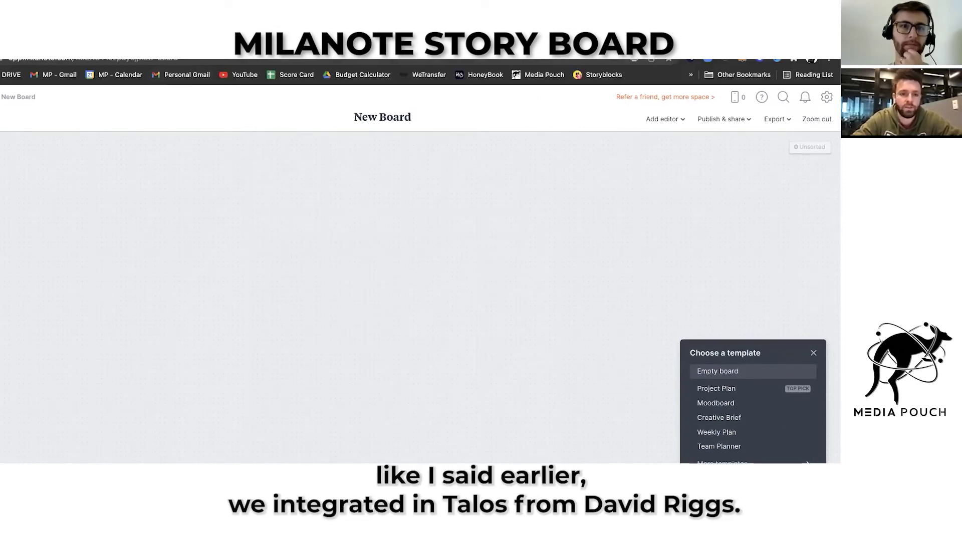
# Switch to Airtable's Templated Project Plans table and select the Create Milanote Project deliverable.
pyautogui.click(175, 48)
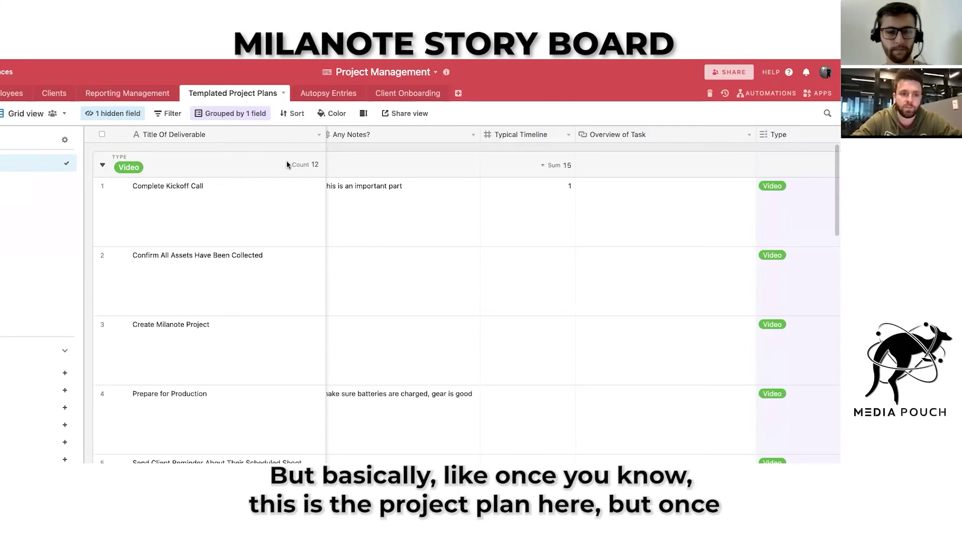
pyautogui.scroll(-1, 183, 213)
pyautogui.scroll(-3, 183, 211)
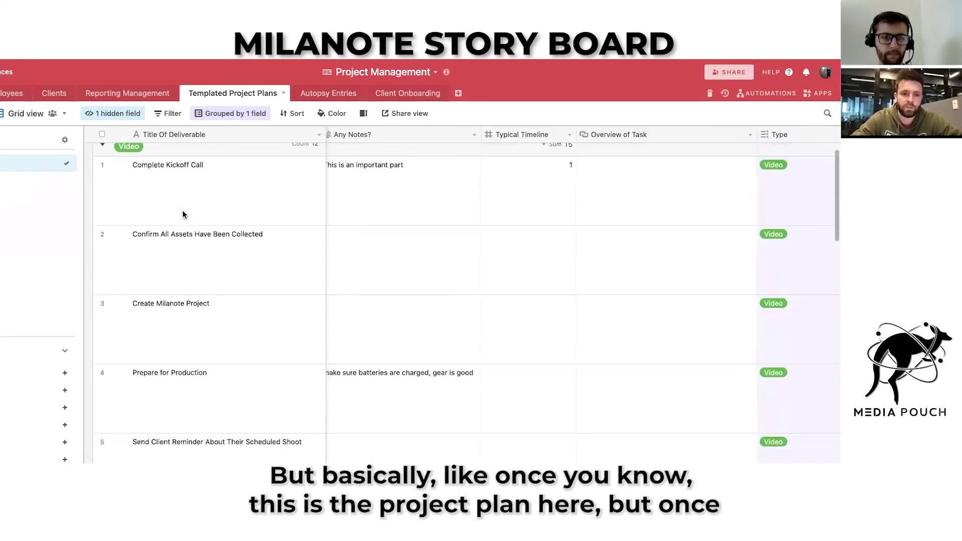
pyautogui.scroll(3, 182, 211)
pyautogui.scroll(-3, 182, 214)
pyautogui.scroll(-1, 182, 214)
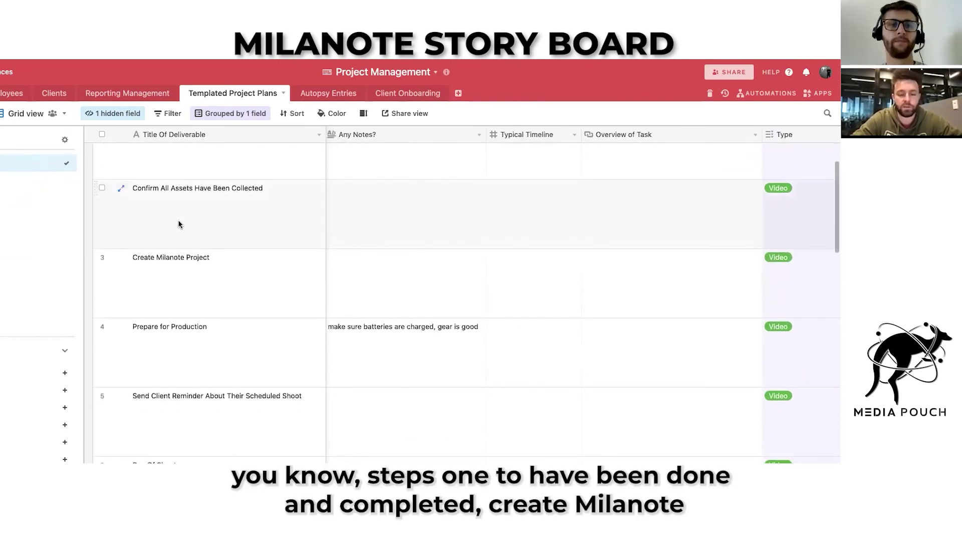
pyautogui.click(170, 273)
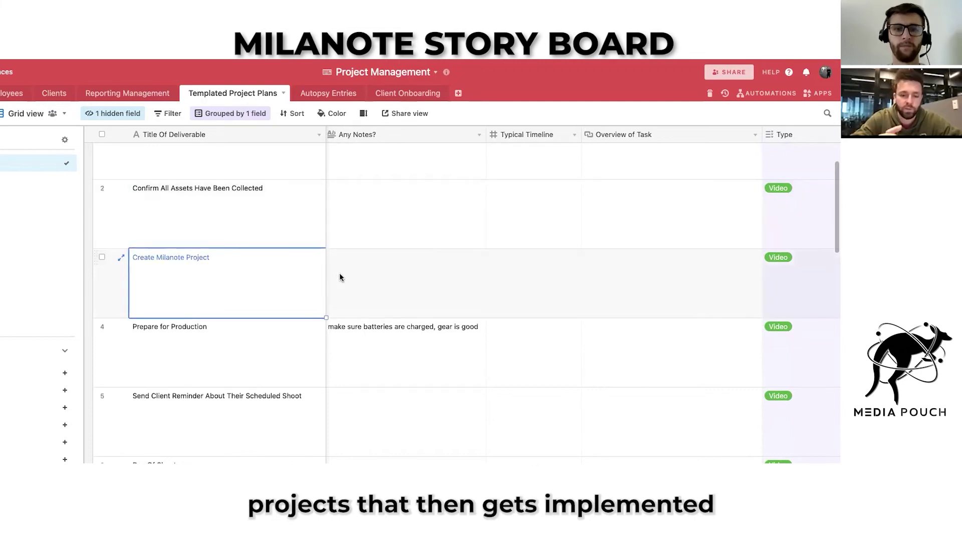
pyautogui.click(390, 281)
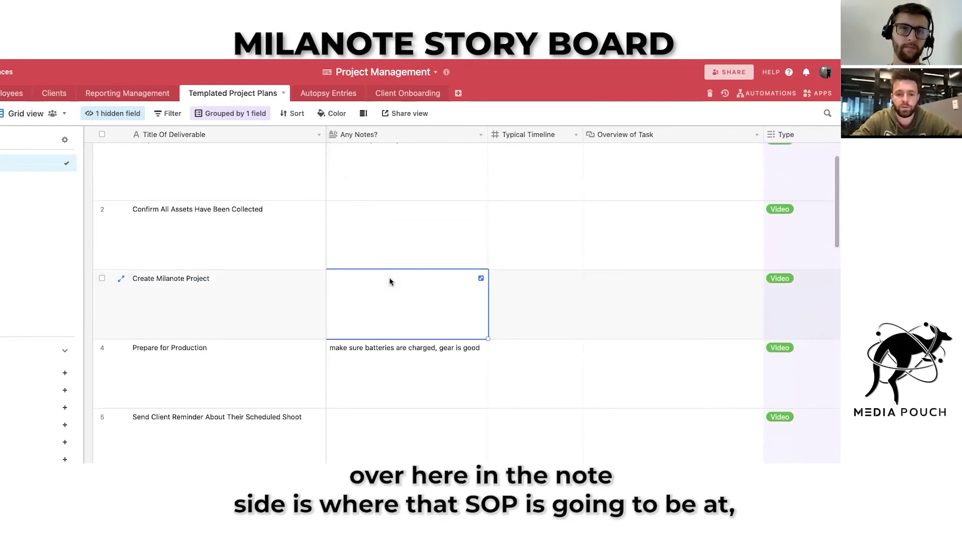